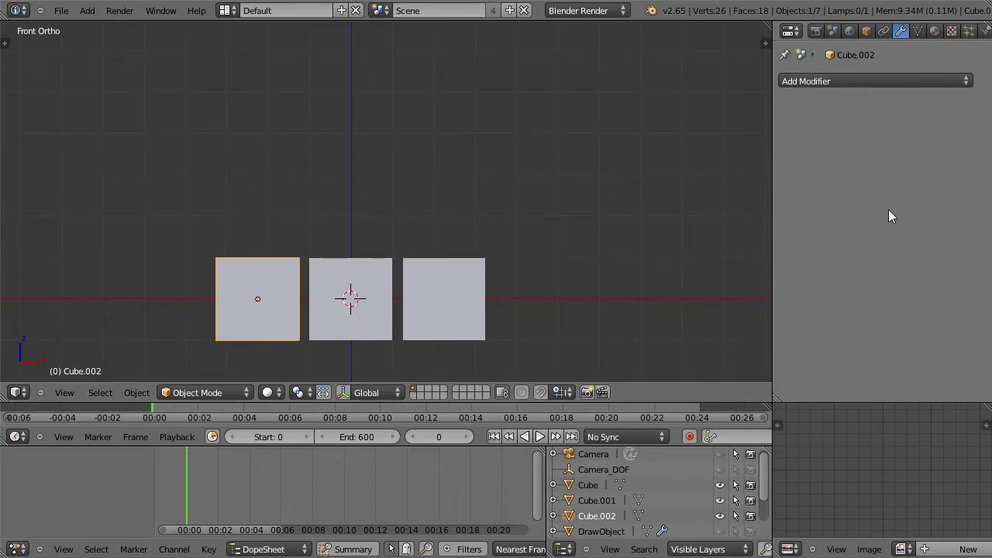
# Step: Open the Editor type menu for the lower-right Properties area
pyautogui.click(790, 550)
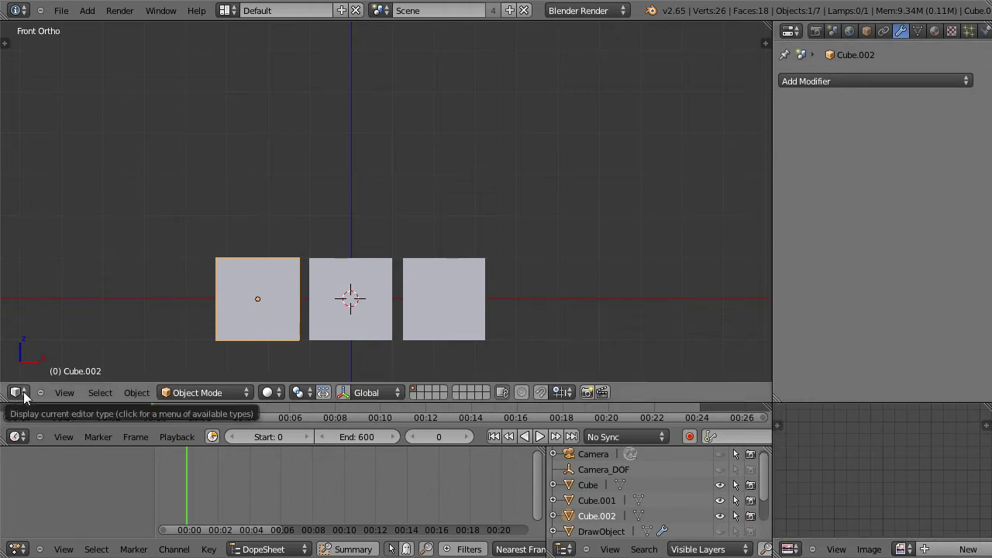
# Step: Switch the Properties, Outliner, Timeline and DopeSheet areas each to a 3D View editor
pyautogui.click(794, 32)
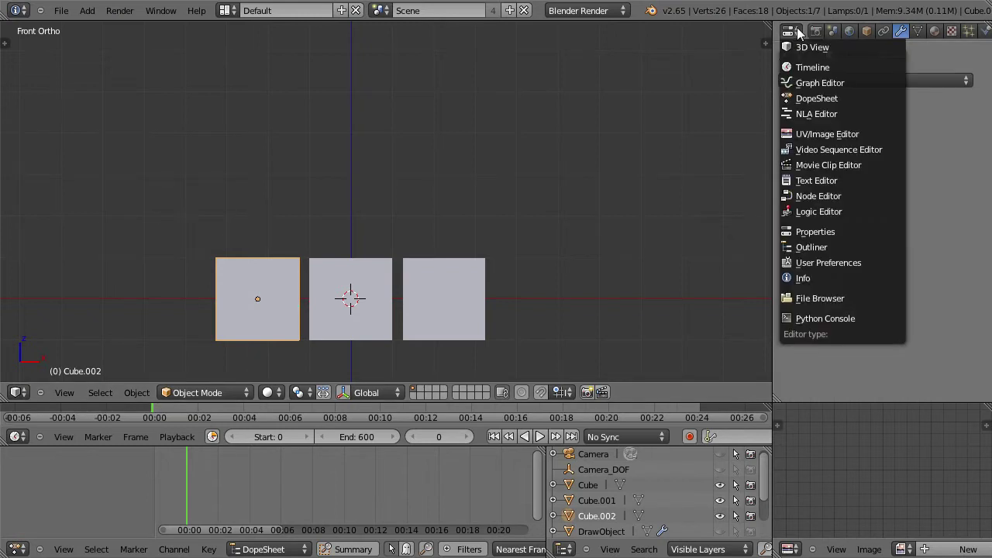
pyautogui.click(799, 47)
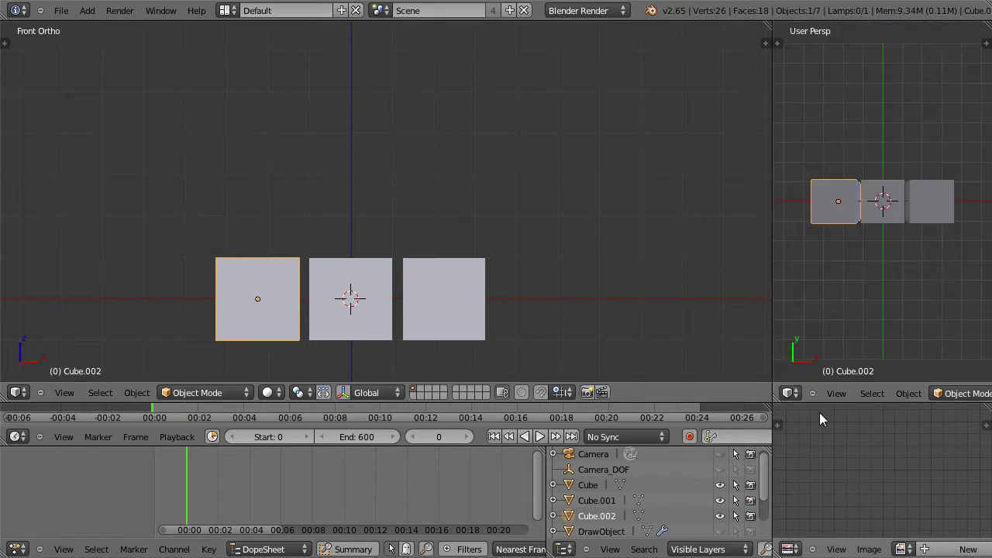
pyautogui.click(564, 549)
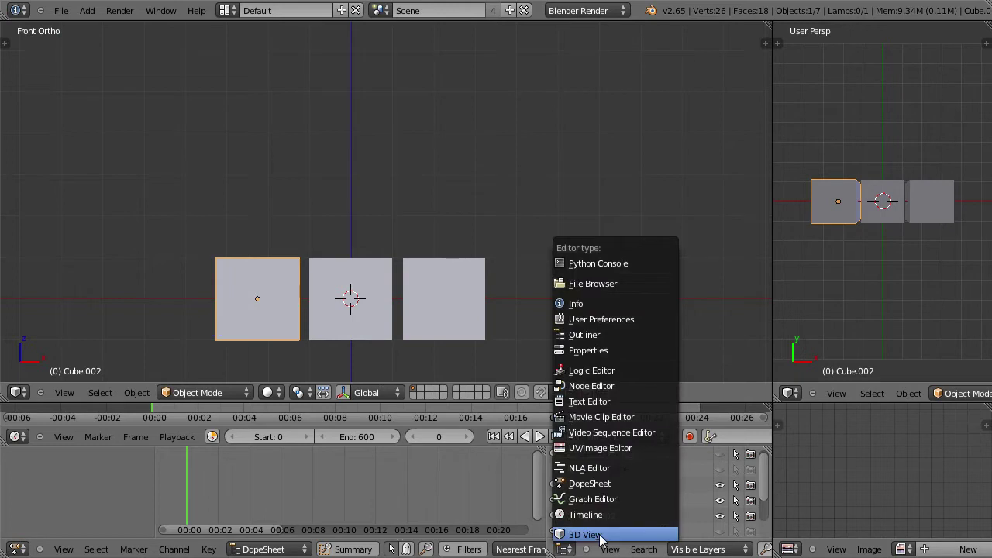
pyautogui.click(595, 535)
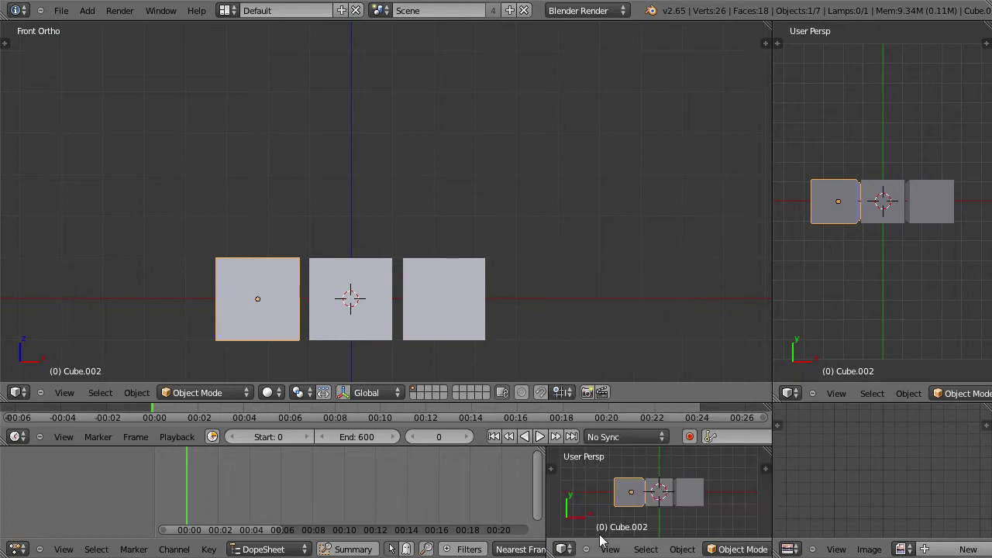
pyautogui.click(26, 438)
pyautogui.click(39, 421)
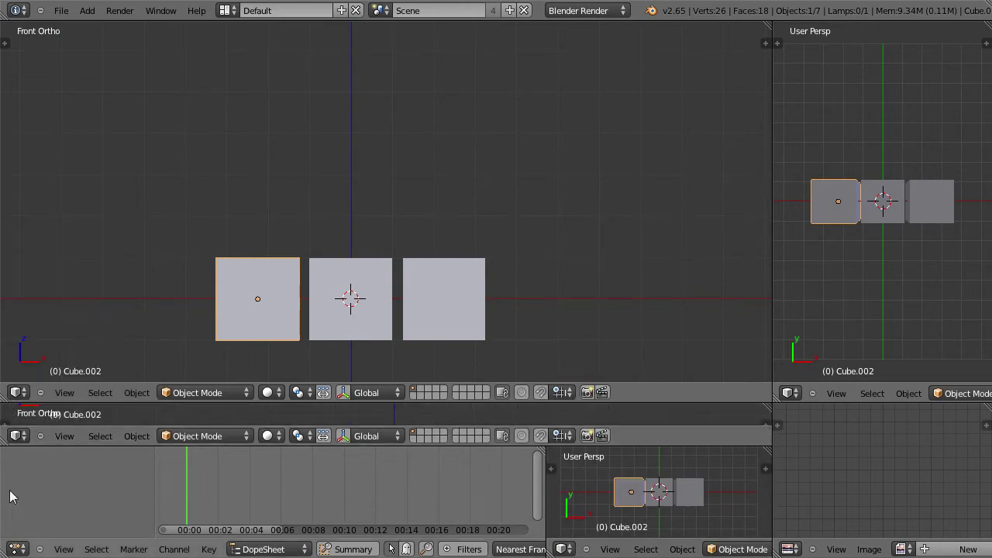
pyautogui.click(19, 548)
pyautogui.click(31, 534)
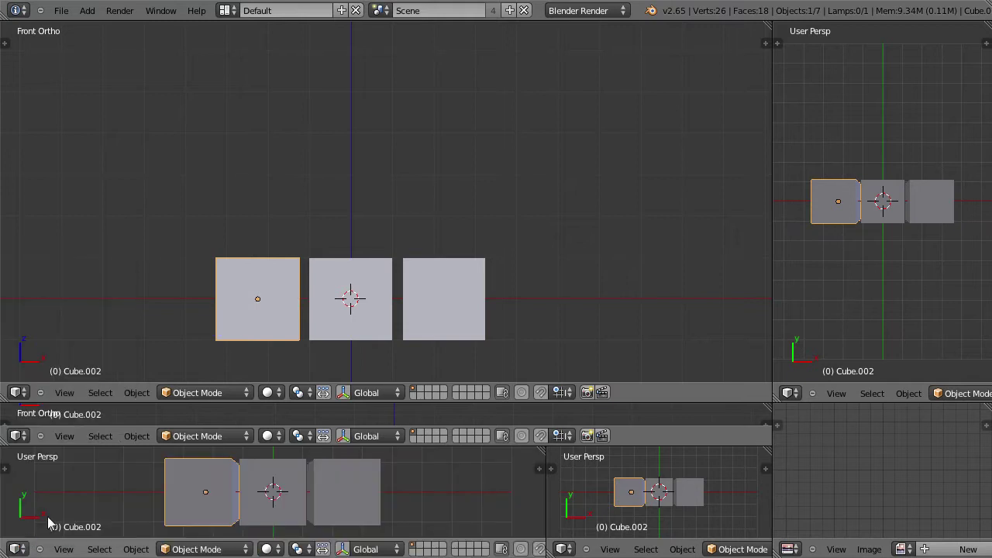
# Step: Orbit the lower views to angled cube views, then widen the upper-right and bottom viewports
pyautogui.moveTo(436, 503); pyautogui.dragTo(325, 512, button='middle')
pyautogui.moveTo(604, 504); pyautogui.dragTo(728, 459, button='middle')
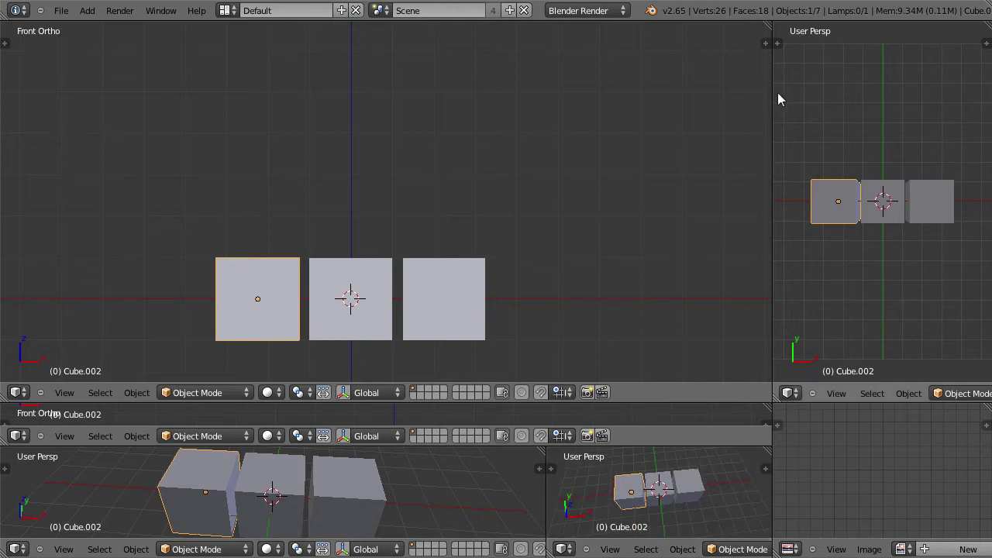
pyautogui.moveTo(772, 92); pyautogui.dragTo(711, 232)
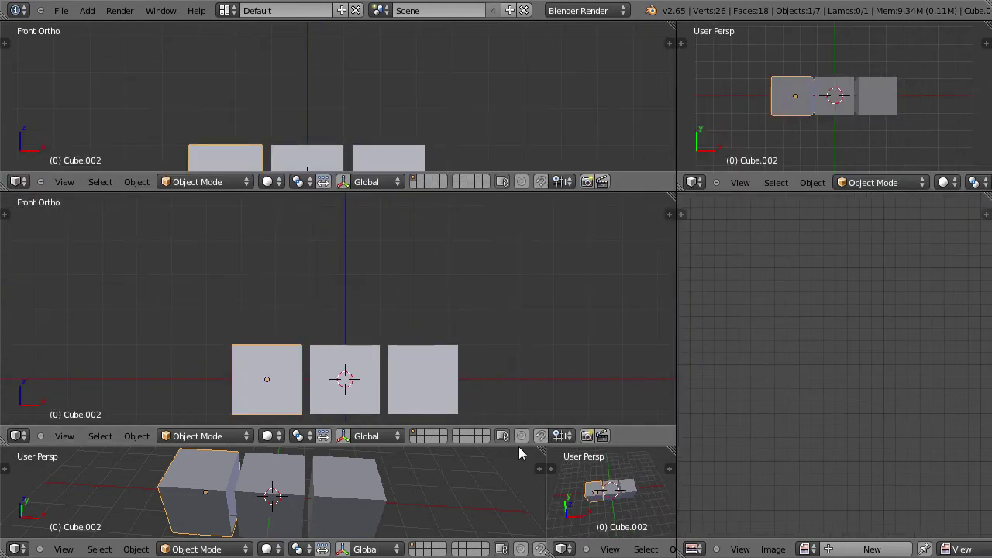
pyautogui.moveTo(514, 445); pyautogui.dragTo(534, 280)
pyautogui.moveTo(546, 353); pyautogui.dragTo(424, 357)
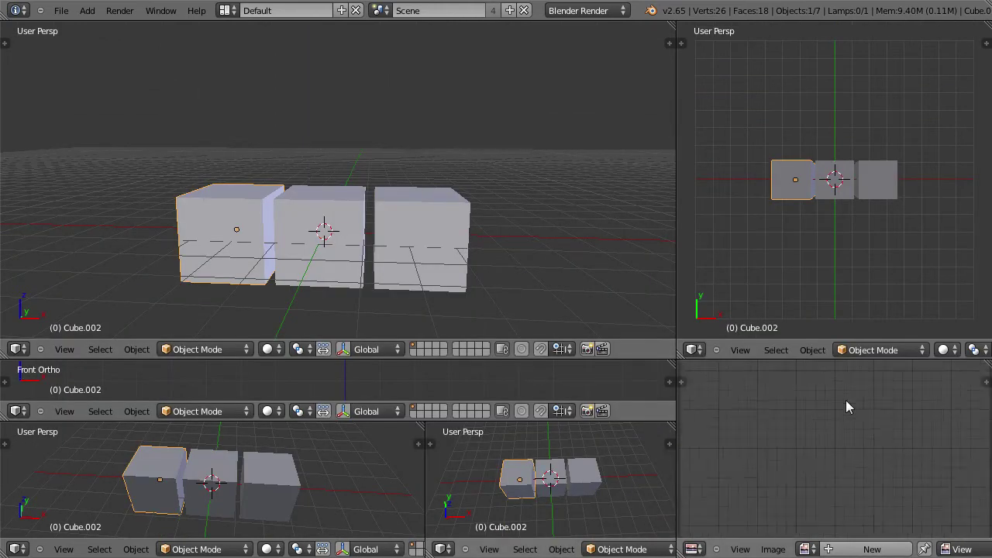
# Step: Use File > New and confirm Reload Start-Up File
pyautogui.click(65, 15)
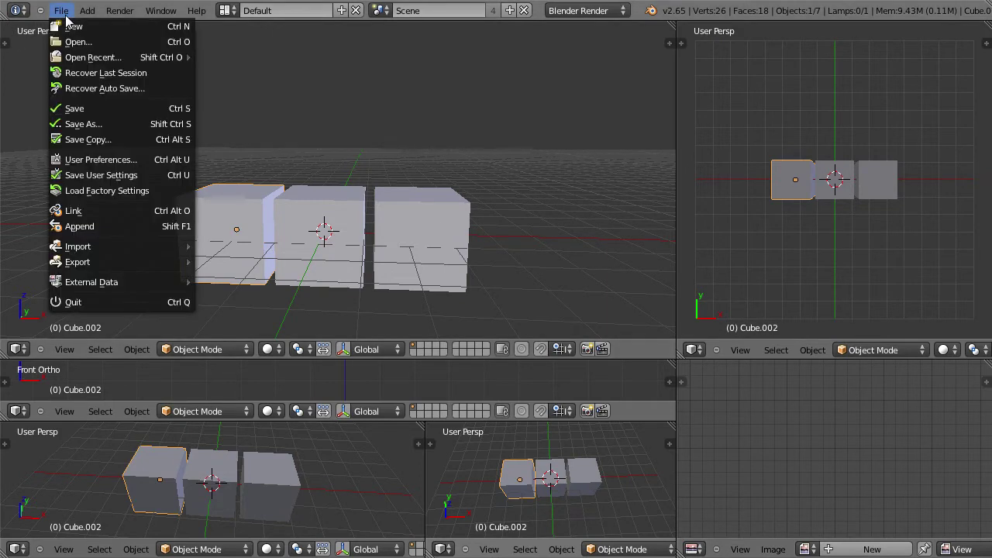
pyautogui.click(68, 21)
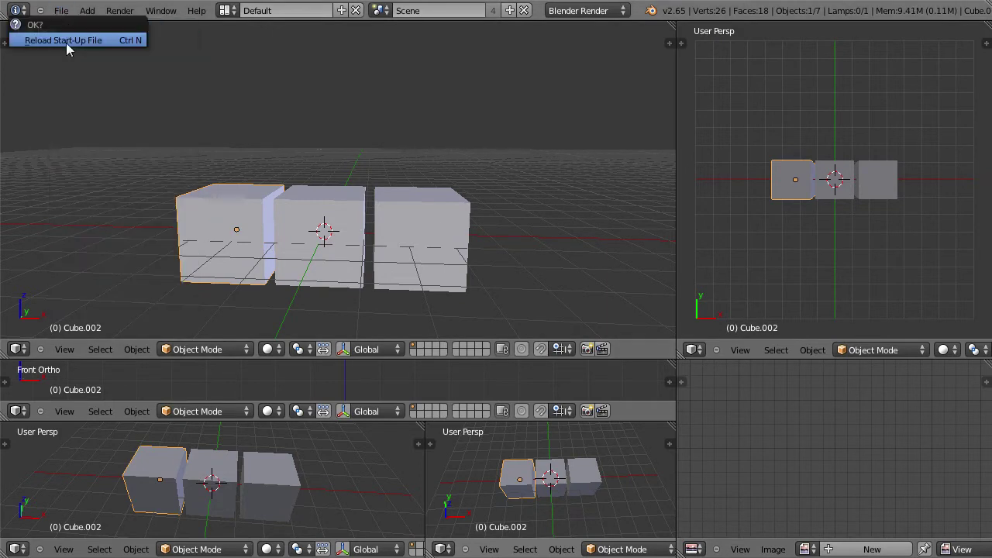
pyautogui.click(66, 42)
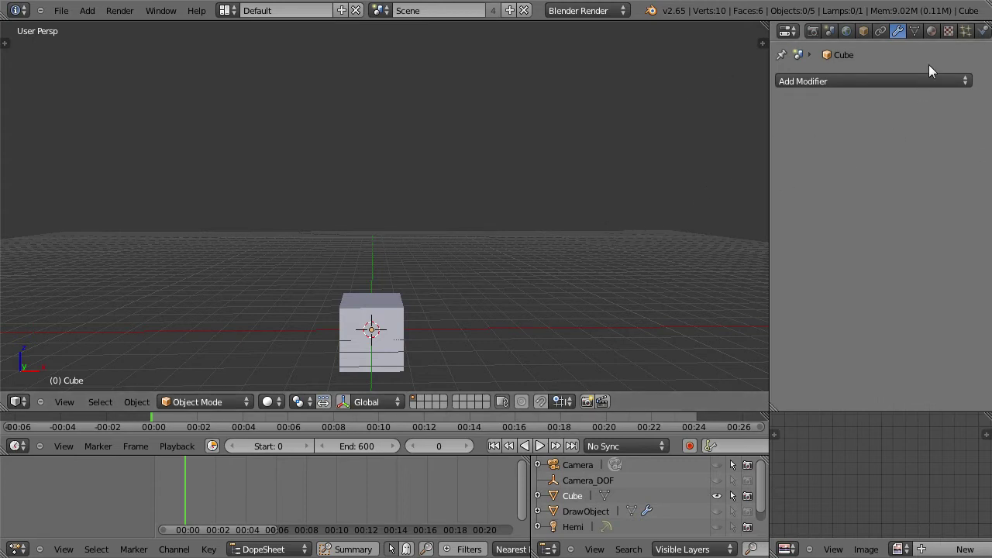
# Step: Drag the 3D viewport's top-right corner leftward to create two side-by-side perspective views
pyautogui.click(787, 31)
pyautogui.click(795, 31)
pyautogui.moveTo(766, 31); pyautogui.dragTo(384, 44)
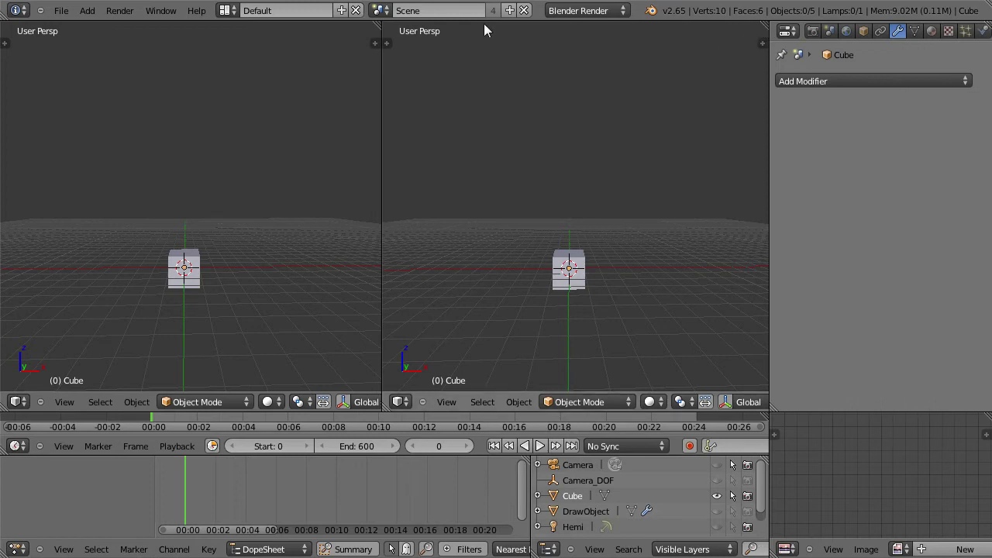
# Step: Split the left view into top and bottom halves and set the top one to Front Ortho
pyautogui.moveTo(378, 29); pyautogui.dragTo(372, 247)
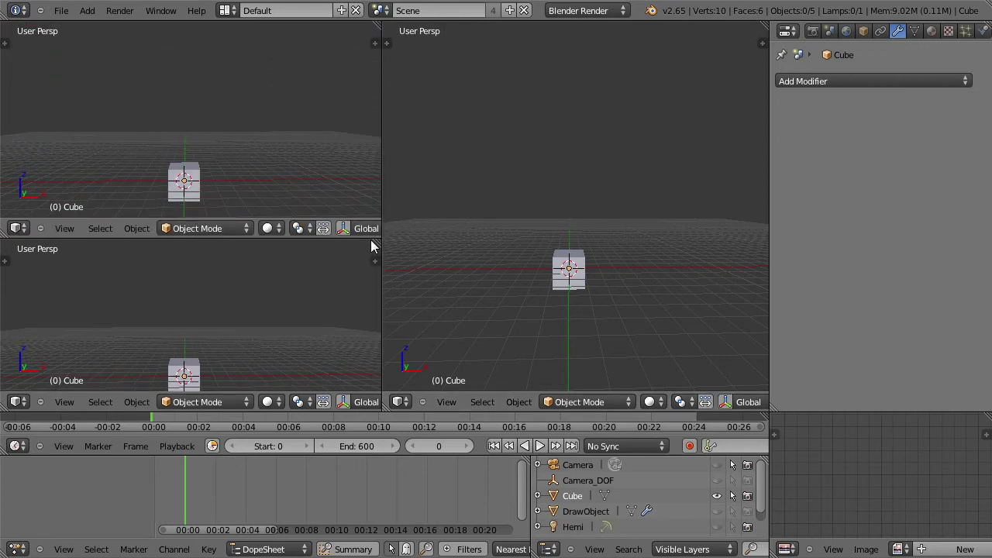
pyautogui.press('KP_1')
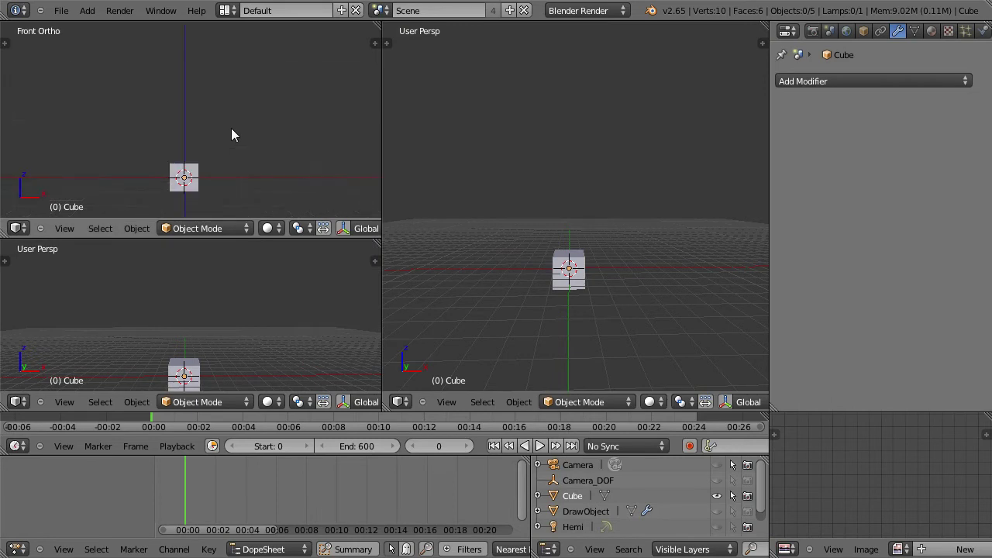
pyautogui.moveTo(226, 174); pyautogui.dragTo(227, 164, button='middle')
pyautogui.press('KP_1')
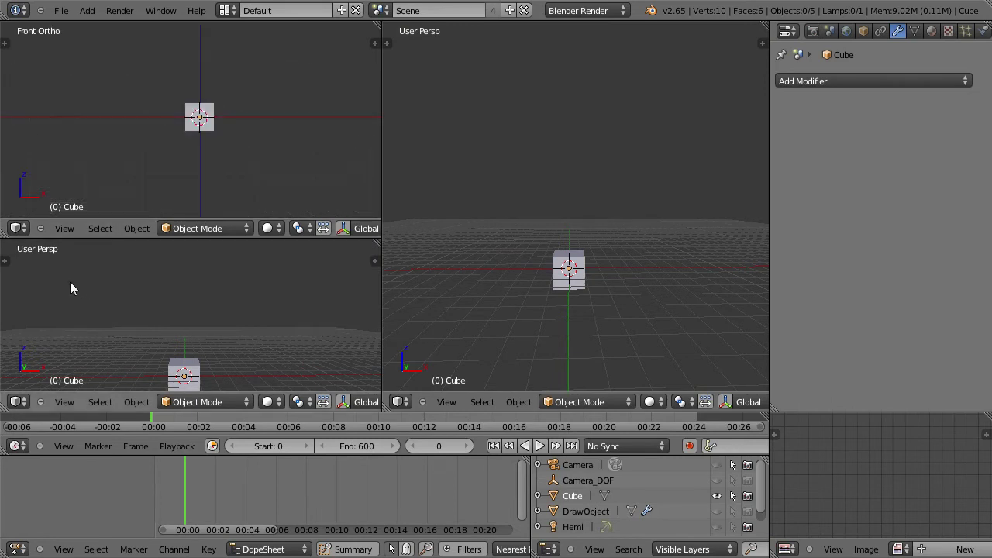
# Step: Set the bottom-left view to Right Ortho, centre and zoom the cube, and adjust the perspective view
pyautogui.press('KP_3')
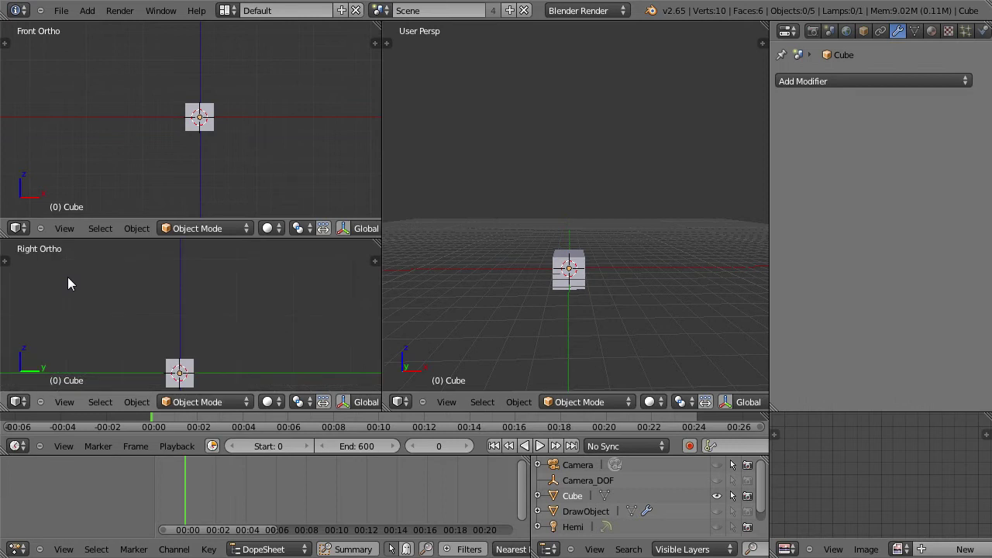
pyautogui.moveTo(252, 346)
pyautogui.keyDown('shift'); pyautogui.mouseDown(button='middle')
pyautogui.moveTo(249, 317)
pyautogui.moveTo(266, 286)
pyautogui.moveTo(265, 337)
pyautogui.mouseUp(button='middle'); pyautogui.keyUp('shift')
pyautogui.scroll(3, 266, 305)
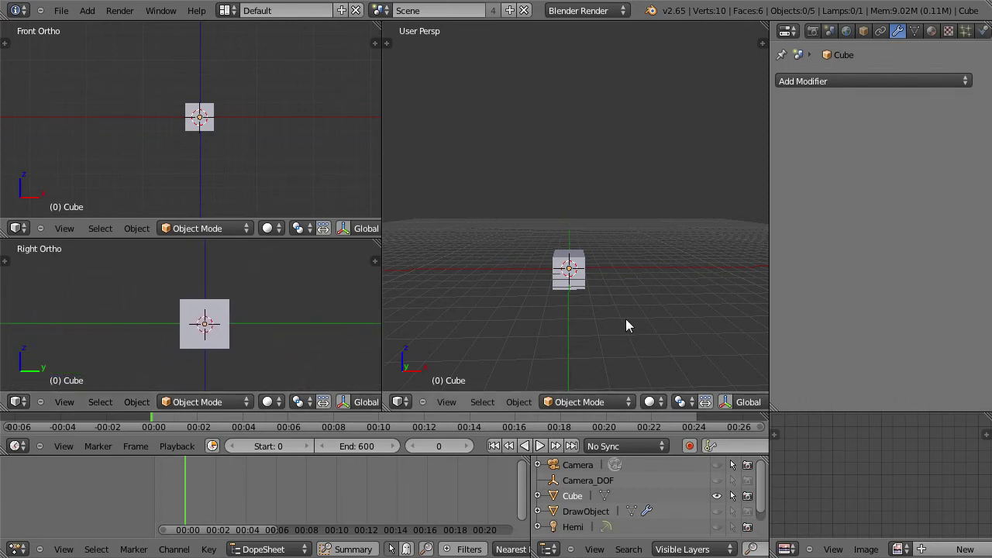
pyautogui.scroll(1, 626, 308)
pyautogui.scroll(-1, 625, 307)
pyautogui.moveTo(625, 307); pyautogui.dragTo(589, 267, button='middle')
pyautogui.moveTo(567, 180); pyautogui.dragTo(616, 270, button='middle')
# Step: Select the cube and move it slightly upward along the global Z axis with G, Z
pyautogui.rightClick(198, 125)
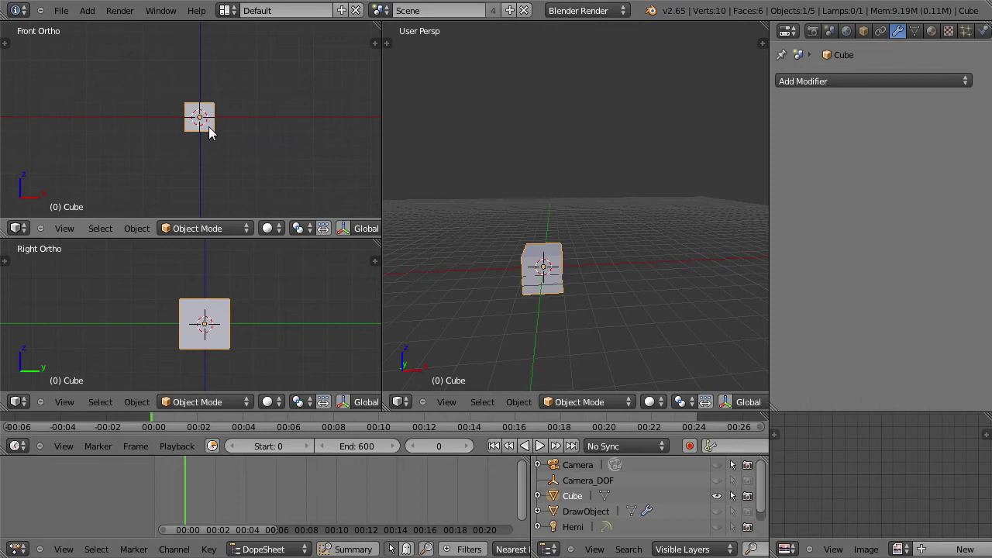
pyautogui.press('g')
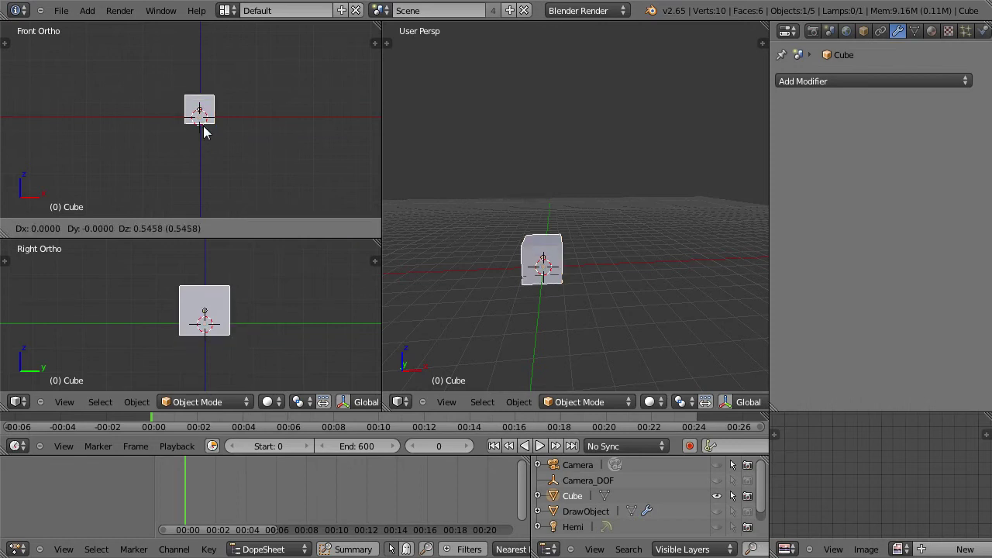
pyautogui.press('z')
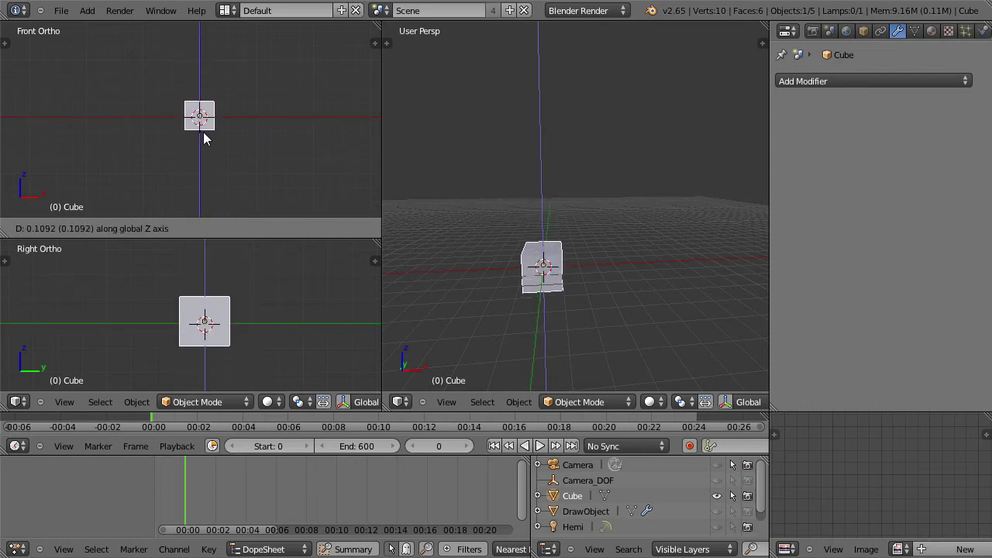
pyautogui.click(204, 137)
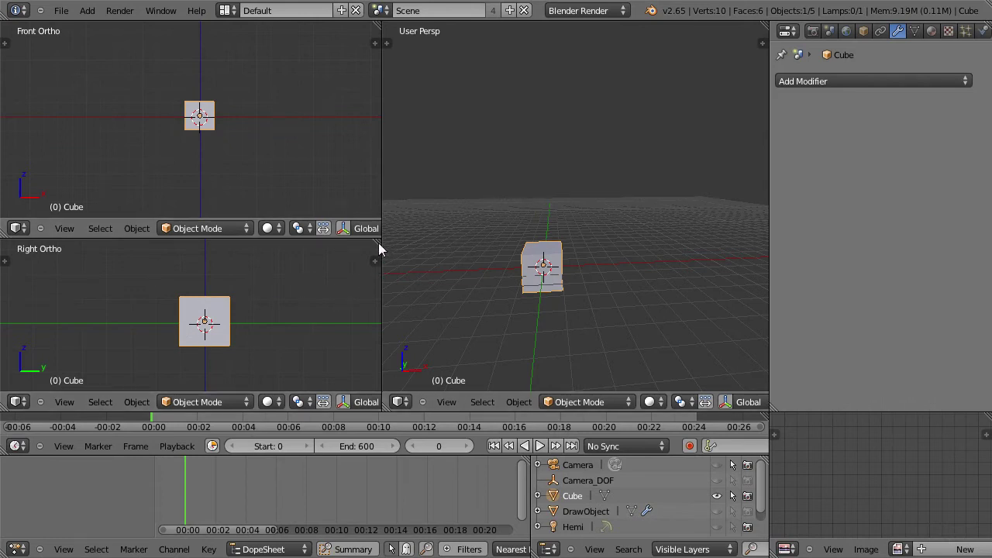
# Step: Join the Front Ortho and User Persp areas into the Right Ortho view and zoom in
pyautogui.moveTo(379, 250); pyautogui.dragTo(379, 232)
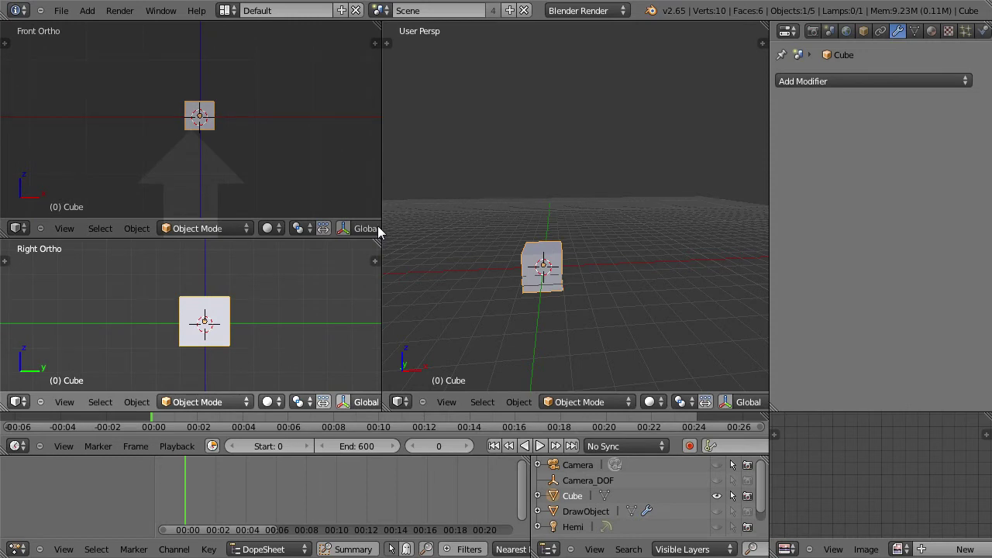
pyautogui.moveTo(376, 205); pyautogui.dragTo(376, 204)
pyautogui.moveTo(379, 23); pyautogui.dragTo(421, 41)
pyautogui.scroll(-1, 525, 238)
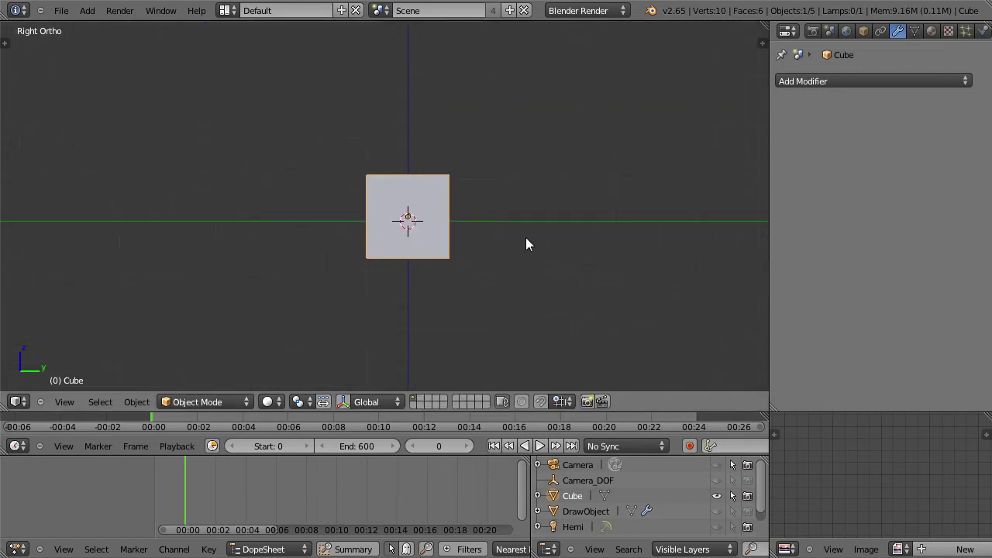
pyautogui.scroll(2, 519, 242)
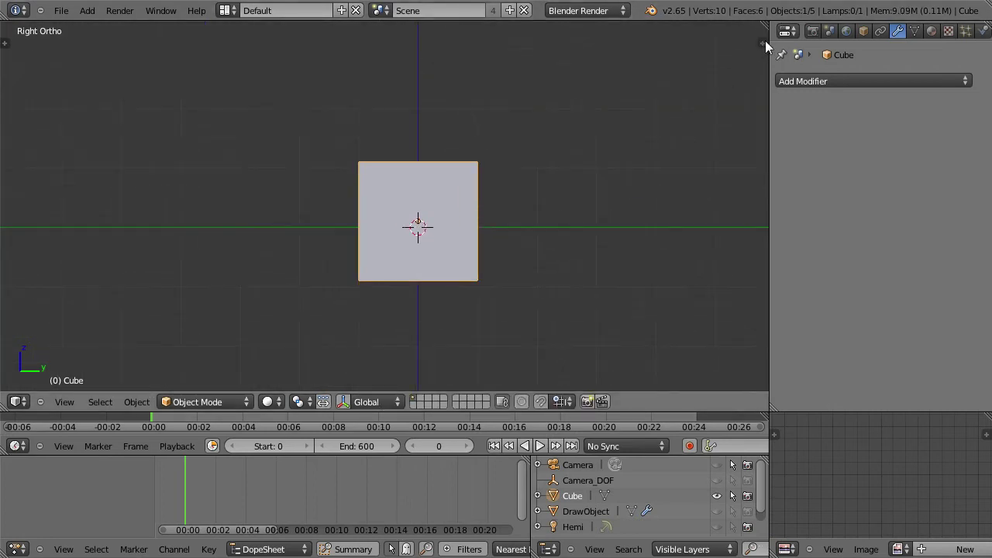
# Step: Split the Right Ortho view three times side by side, then split the right and left viewports vertically
pyautogui.moveTo(763, 35); pyautogui.dragTo(240, 35)
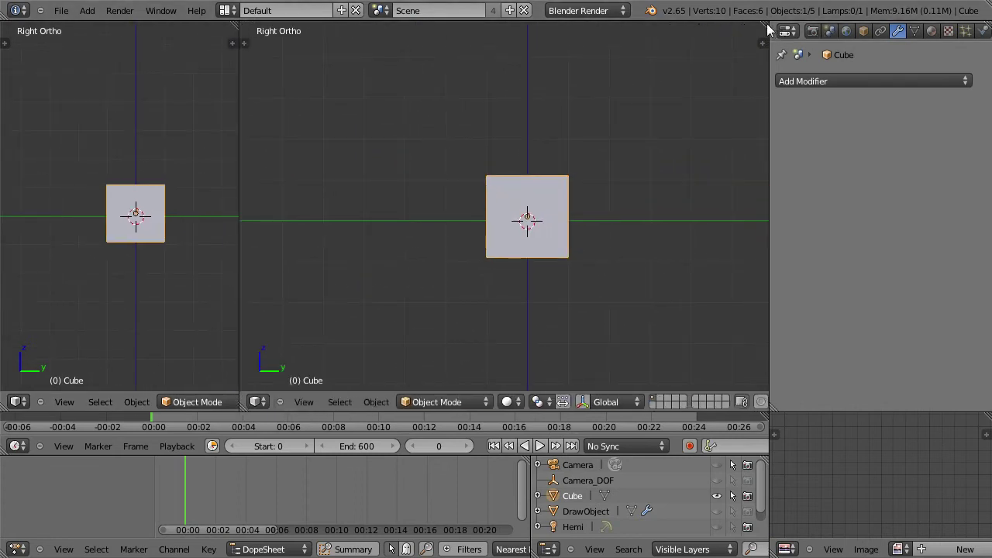
pyautogui.moveTo(764, 35); pyautogui.dragTo(410, 27)
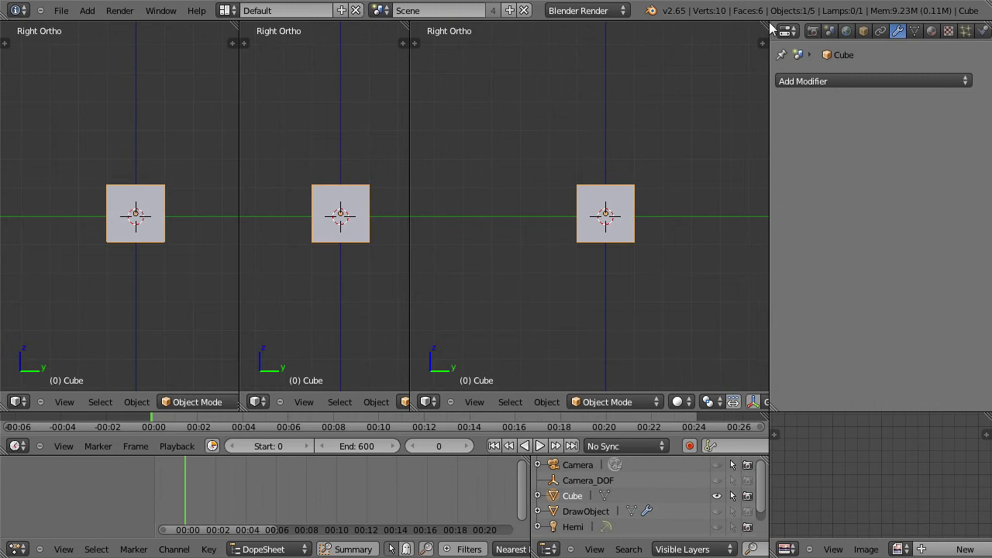
pyautogui.moveTo(770, 28); pyautogui.dragTo(589, 31)
pyautogui.moveTo(595, 386); pyautogui.dragTo(602, 276)
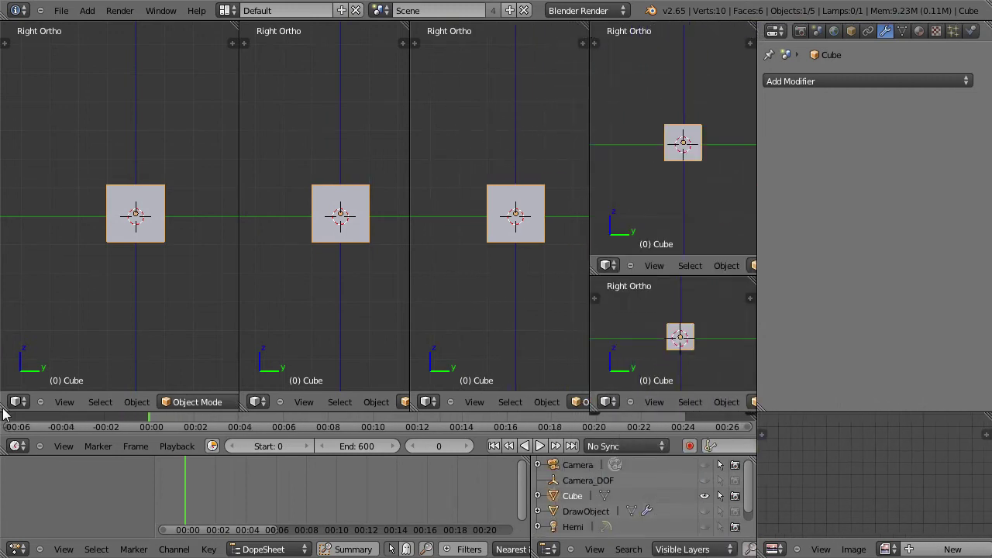
pyautogui.moveTo(4, 415); pyautogui.dragTo(5, 313)
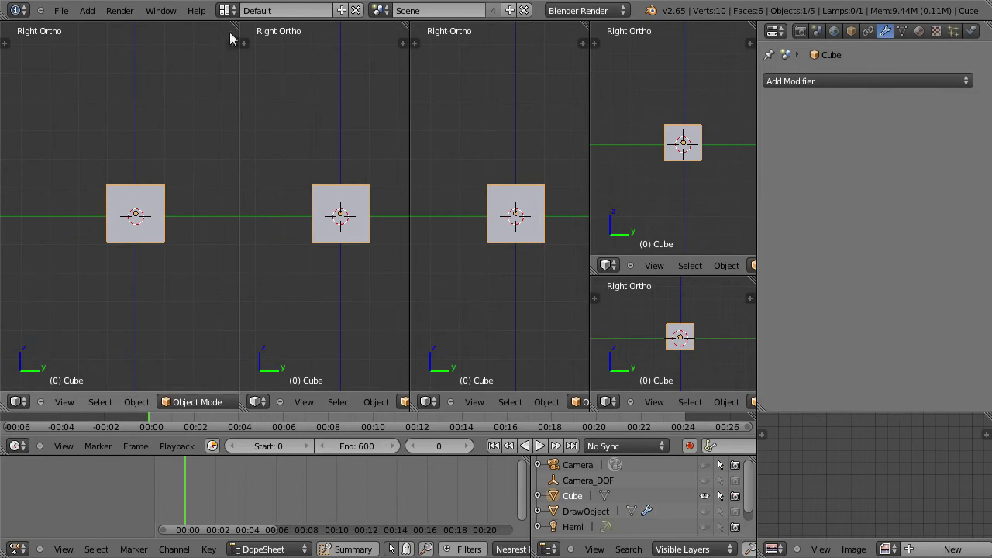
# Step: Join the first two viewports, then join the two stacked right-hand viewports
pyautogui.moveTo(230, 38); pyautogui.dragTo(459, 32)
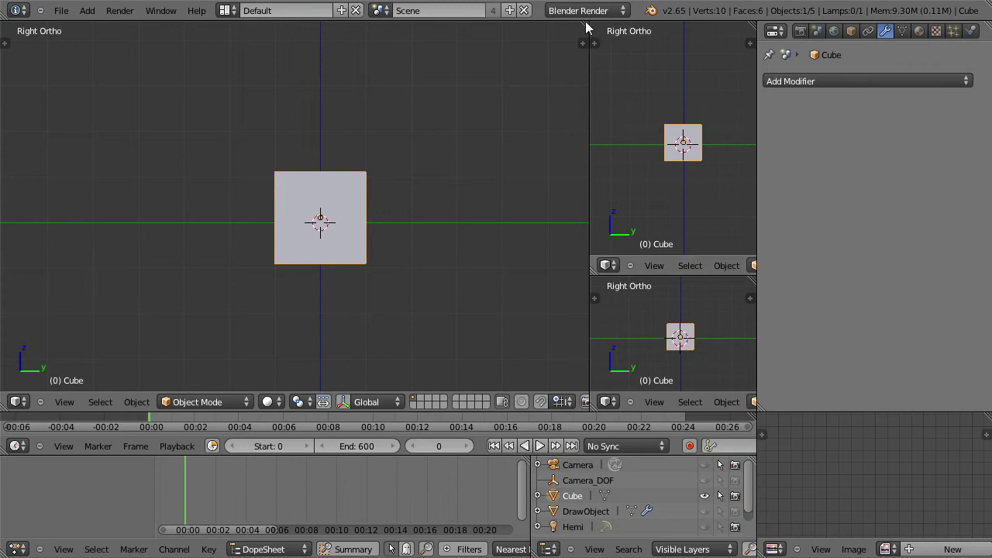
pyautogui.moveTo(592, 272); pyautogui.dragTo(746, 130)
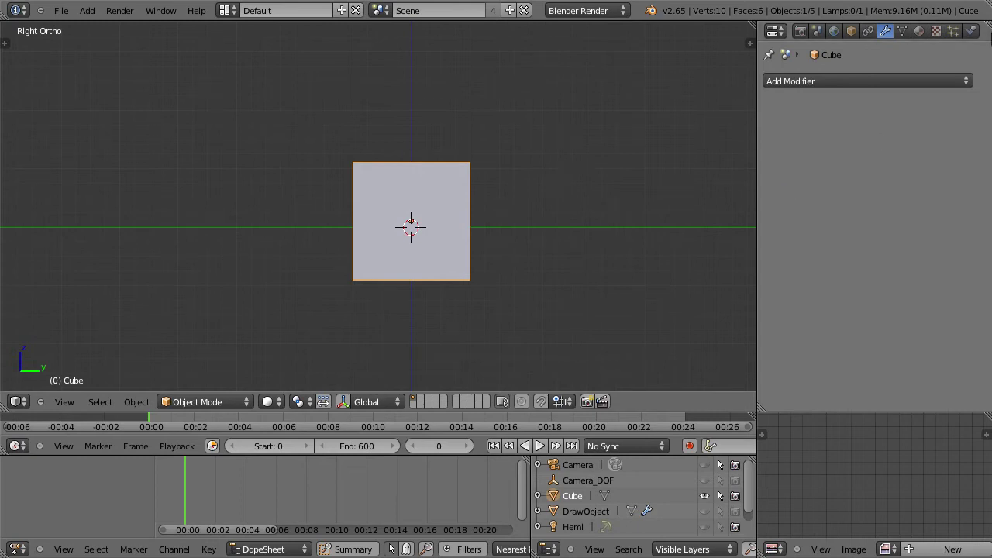
# Step: Split the Properties area, make the upper part an Outliner, and shrink it above Properties
pyautogui.moveTo(985, 27); pyautogui.dragTo(969, 182)
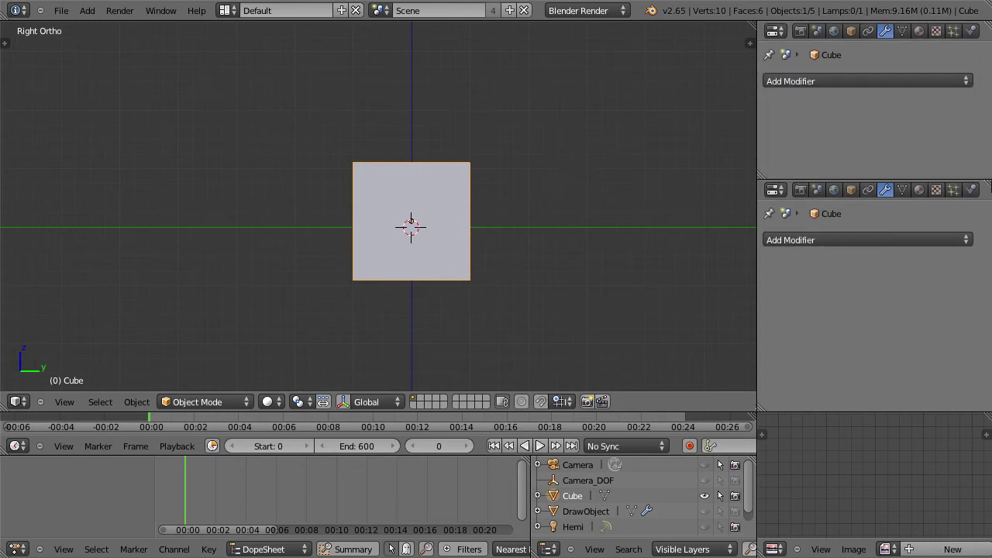
pyautogui.click(783, 32)
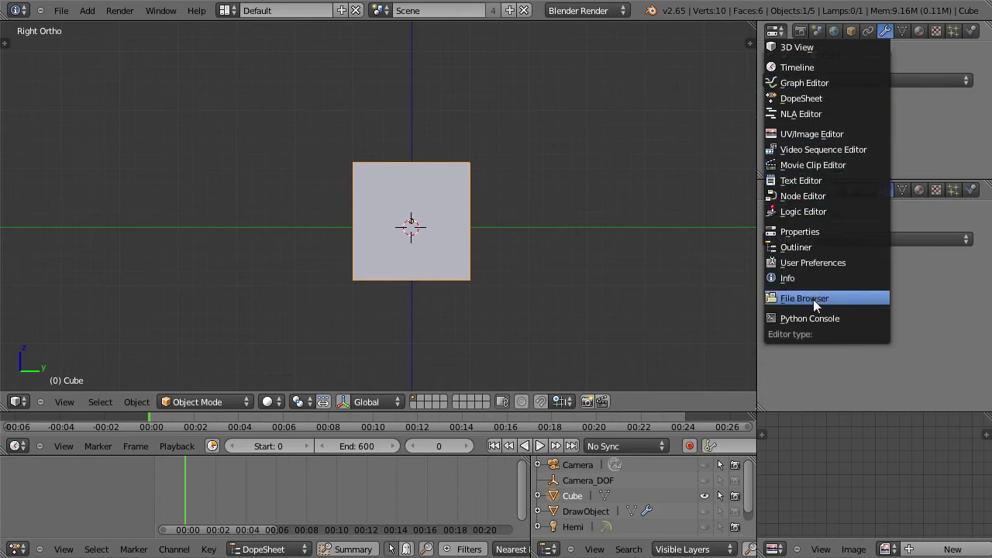
pyautogui.click(814, 247)
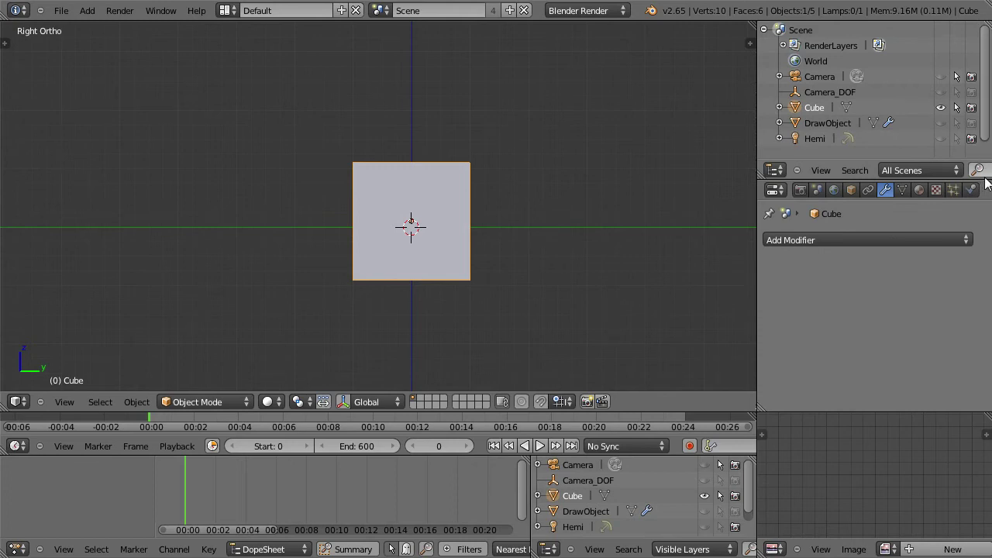
pyautogui.moveTo(986, 184); pyautogui.dragTo(984, 127)
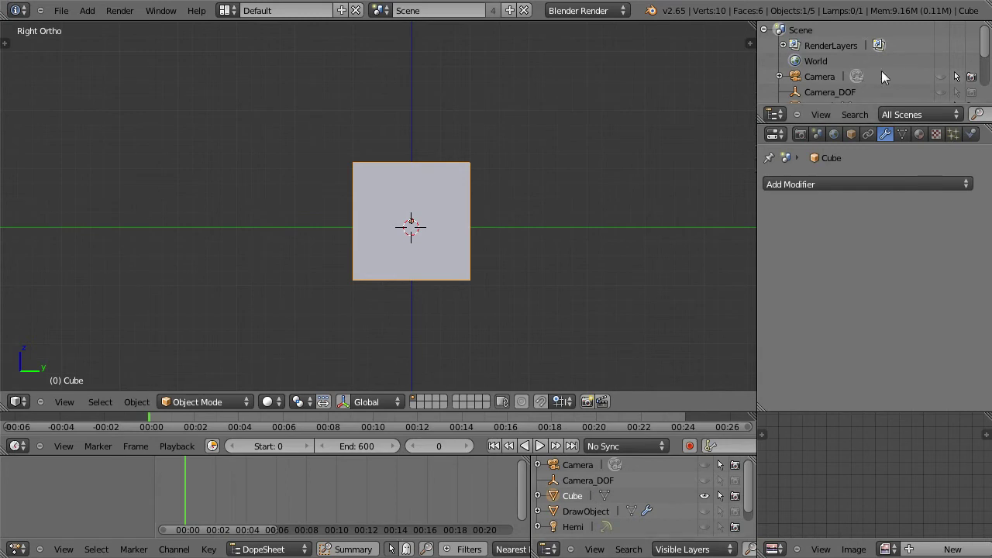
pyautogui.scroll(-3, 987, 50)
pyautogui.scroll(3, 989, 50)
pyautogui.scroll(-3, 987, 49)
pyautogui.scroll(3, 989, 56)
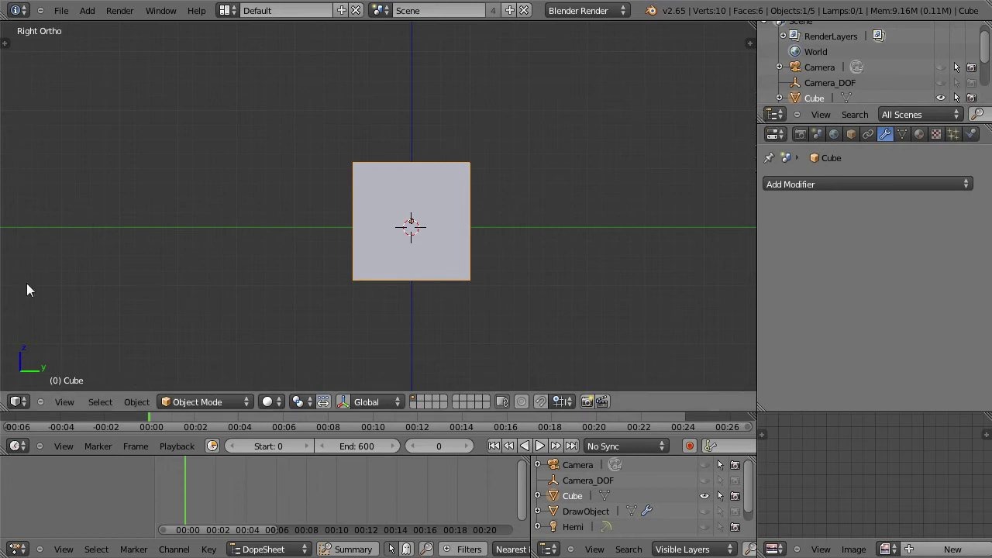
pyautogui.click(20, 401)
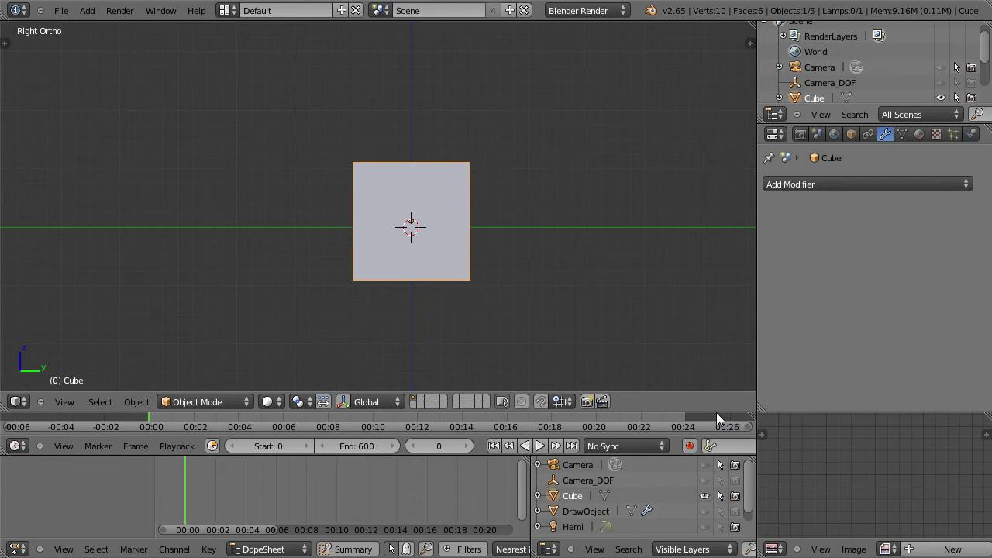
# Step: Shorten the 3D view, widen the right panels, heighten the timeline, and split the image editor in two
pyautogui.moveTo(716, 412)
pyautogui.mouseDown()
pyautogui.moveTo(720, 249)
pyautogui.moveTo(719, 413)
pyautogui.moveTo(723, 403)
pyautogui.mouseUp()
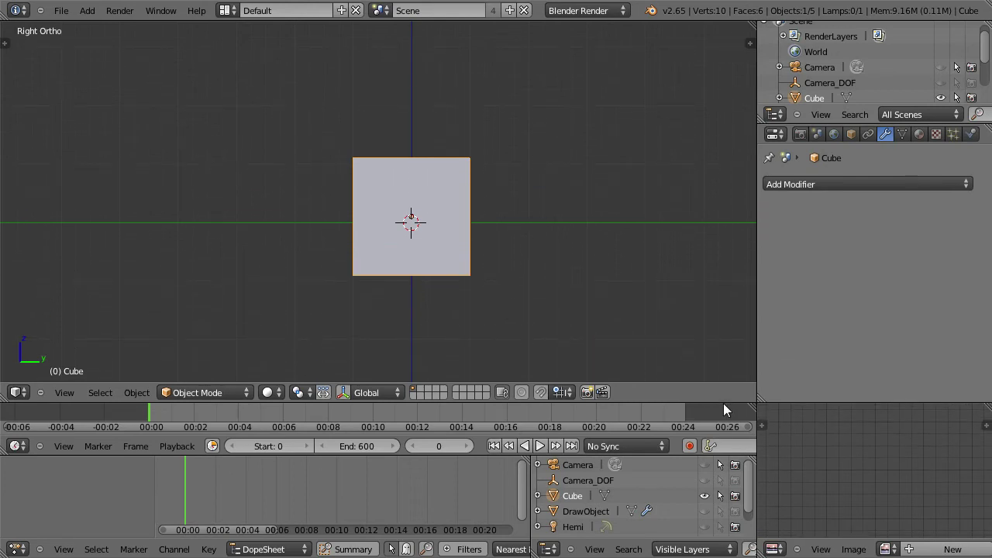
pyautogui.moveTo(757, 323); pyautogui.dragTo(720, 317)
pyautogui.moveTo(533, 480); pyautogui.dragTo(499, 489)
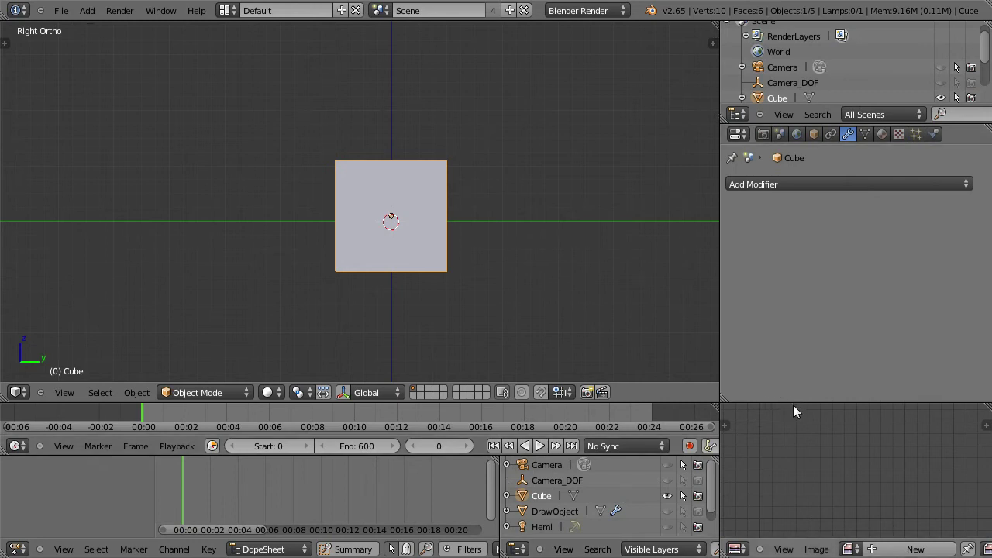
pyautogui.moveTo(793, 402); pyautogui.dragTo(804, 357)
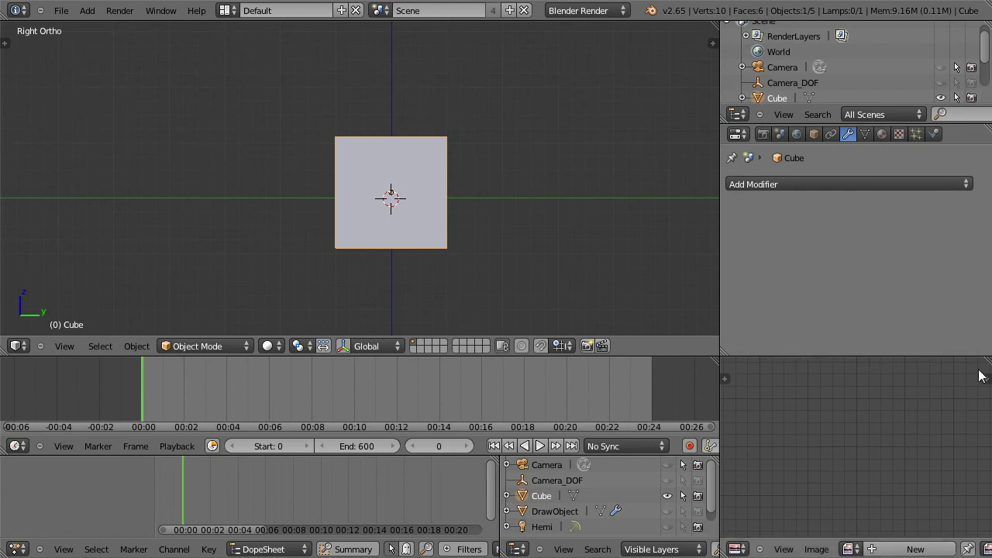
pyautogui.moveTo(983, 361); pyautogui.dragTo(861, 365)
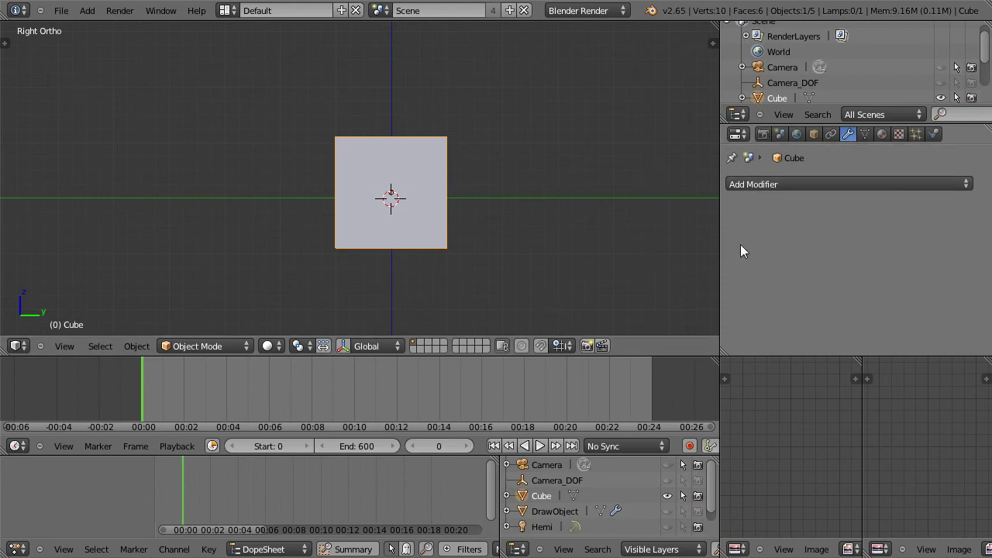
pyautogui.click(61, 11)
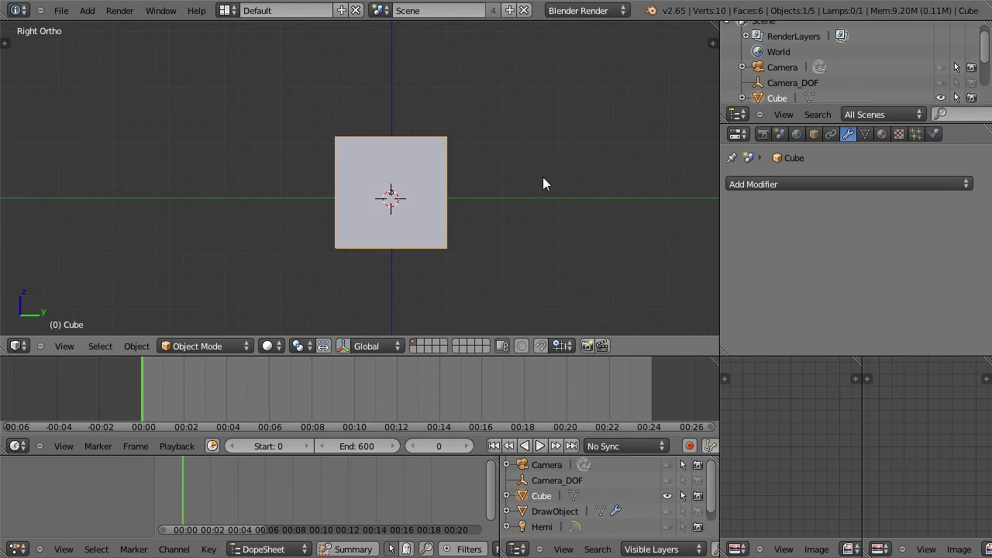
# Step: Use File > New to reload the default start-up file
pyautogui.moveTo(543, 178); pyautogui.dragTo(502, 208, button='middle')
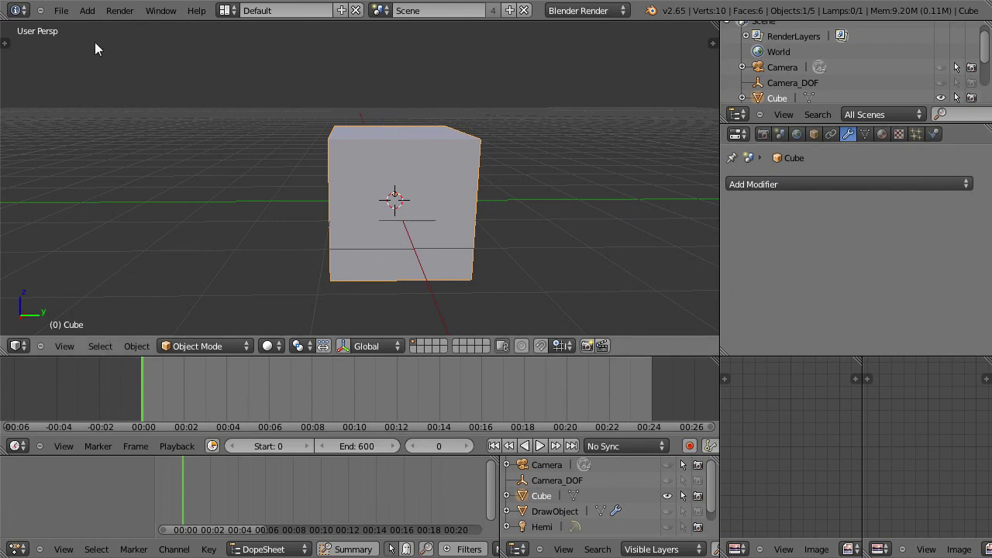
pyautogui.click(60, 10)
pyautogui.click(62, 23)
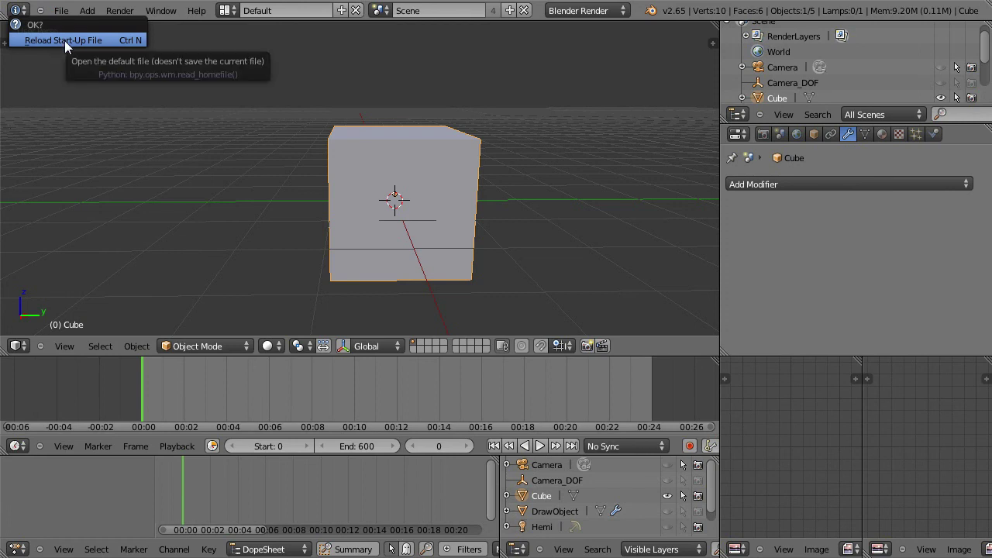
pyautogui.click(65, 40)
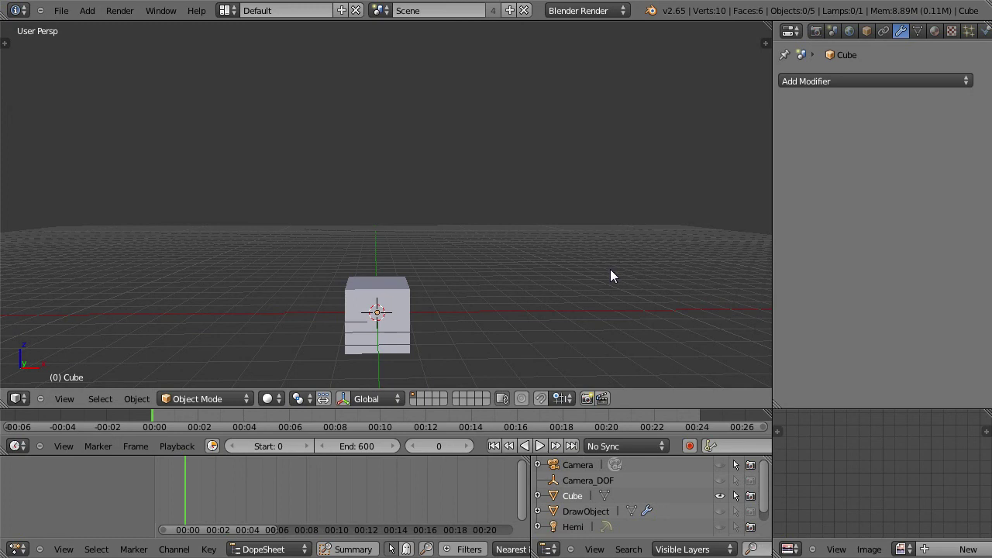
# Step: In Front Ortho view, duplicate the cube with Shift+D and place the copy to its right
pyautogui.press('KP_1')
pyautogui.press('KP_5')
pyautogui.keyDown('shift'); pyautogui.moveTo(475, 330); pyautogui.dragTo(518, 271, button='middle'); pyautogui.keyUp('shift')
pyautogui.scroll(2, 518, 271)
pyautogui.scroll(1, 499, 288)
pyautogui.keyDown('ctrl'); pyautogui.scroll(-3, 482, 306); pyautogui.keyUp('ctrl')
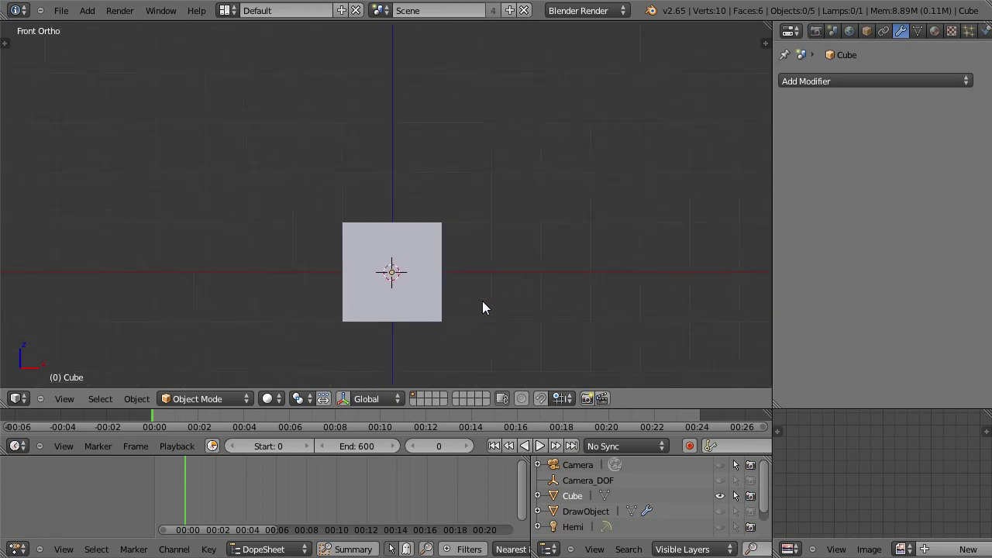
pyautogui.rightClick(335, 227)
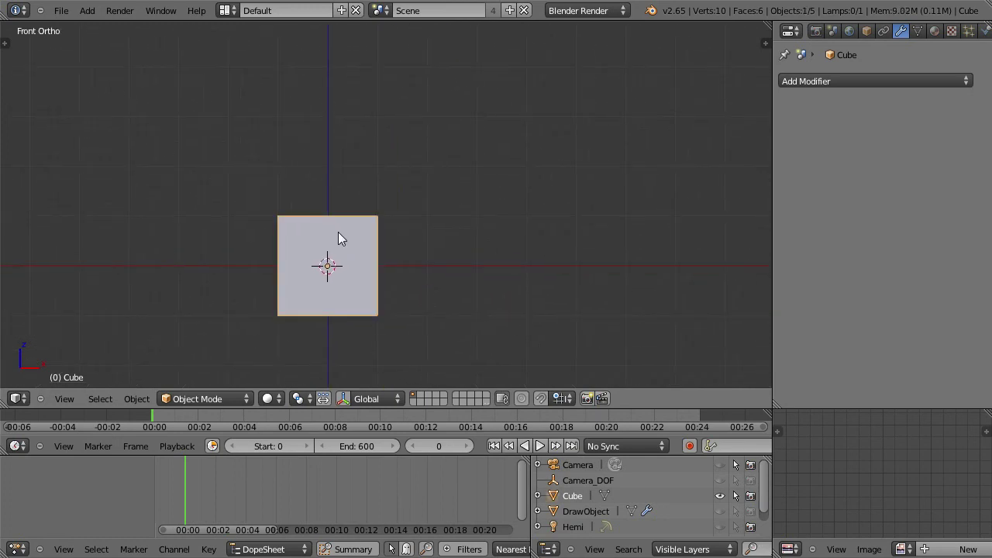
pyautogui.hotkey('shift', 'd')
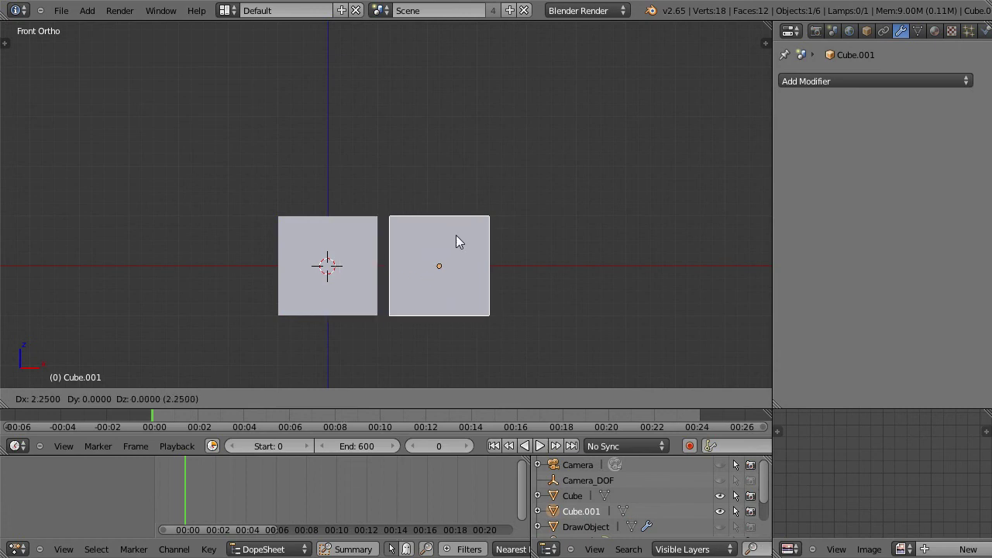
pyautogui.click(453, 234)
# Step: Duplicate the original cube again, place the copy on its left, and centre the three cubes
pyautogui.rightClick(344, 238)
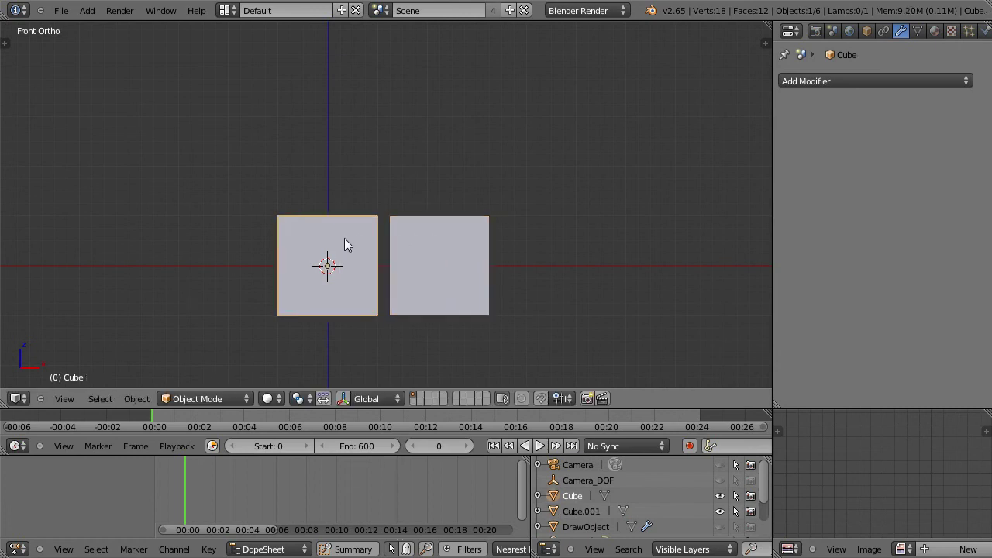
pyautogui.hotkey('shift', 'd')
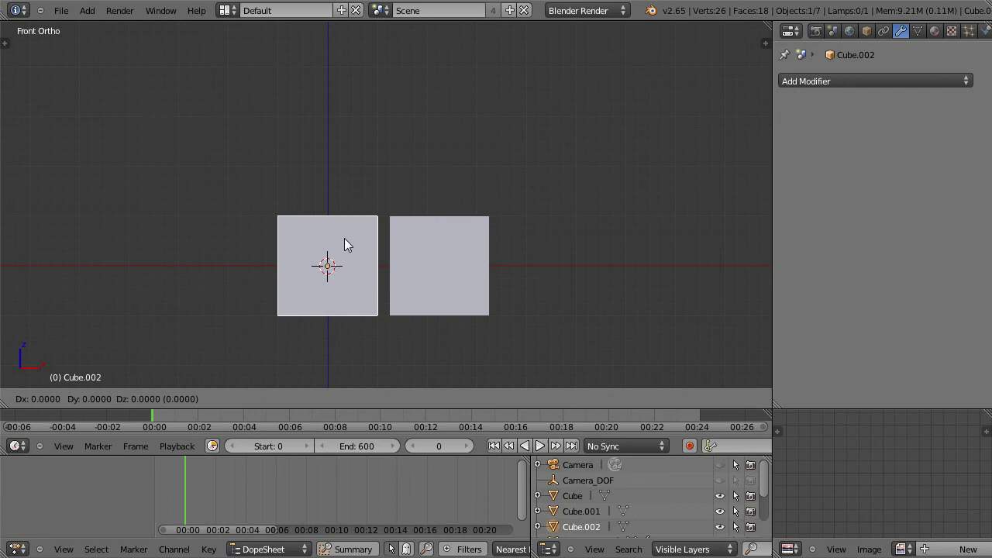
pyautogui.click(233, 232)
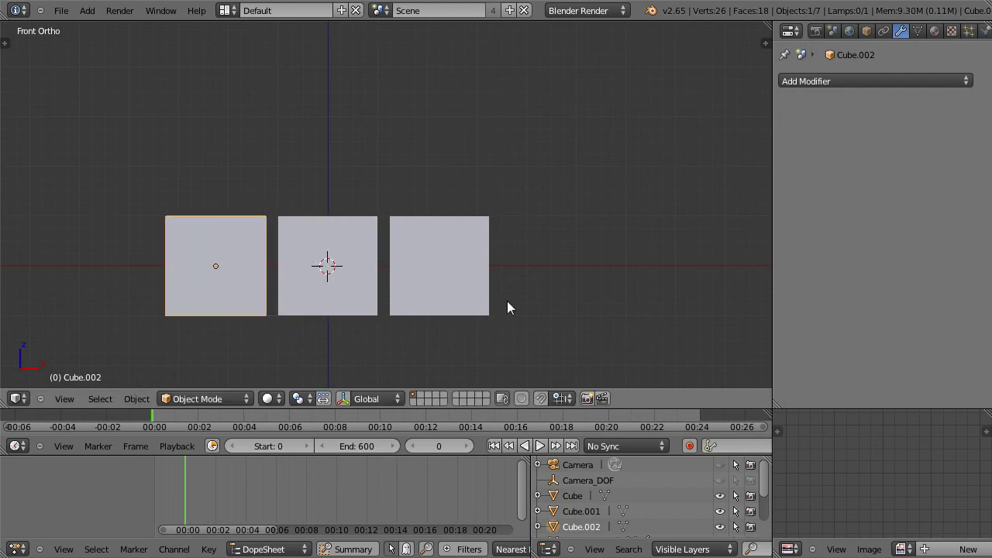
pyautogui.keyDown('shift'); pyautogui.moveTo(575, 322); pyautogui.dragTo(619, 318, button='middle'); pyautogui.keyUp('shift')
pyautogui.scroll(1, 632, 312)
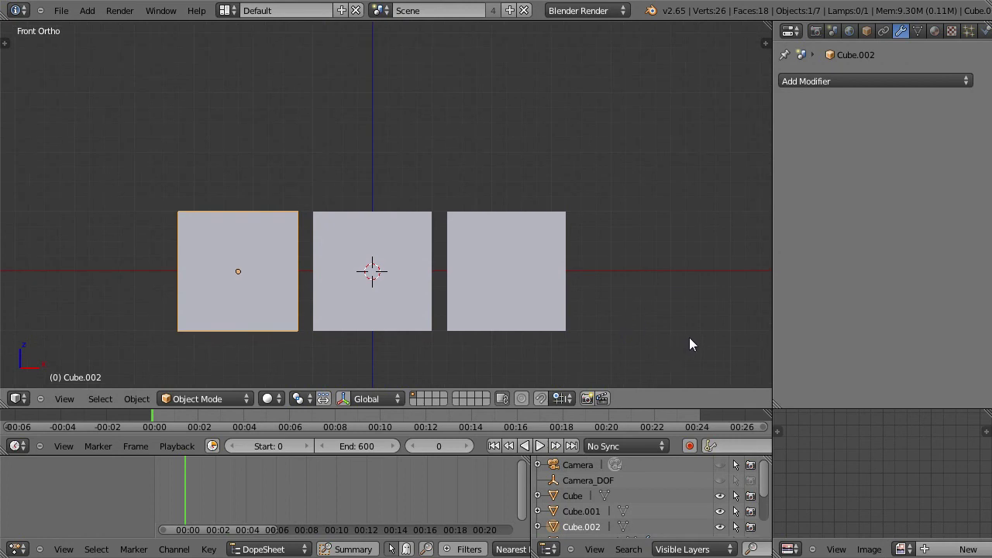
pyautogui.keyDown('shift'); pyautogui.moveTo(689, 338); pyautogui.dragTo(687, 316, button='middle'); pyautogui.keyUp('shift')
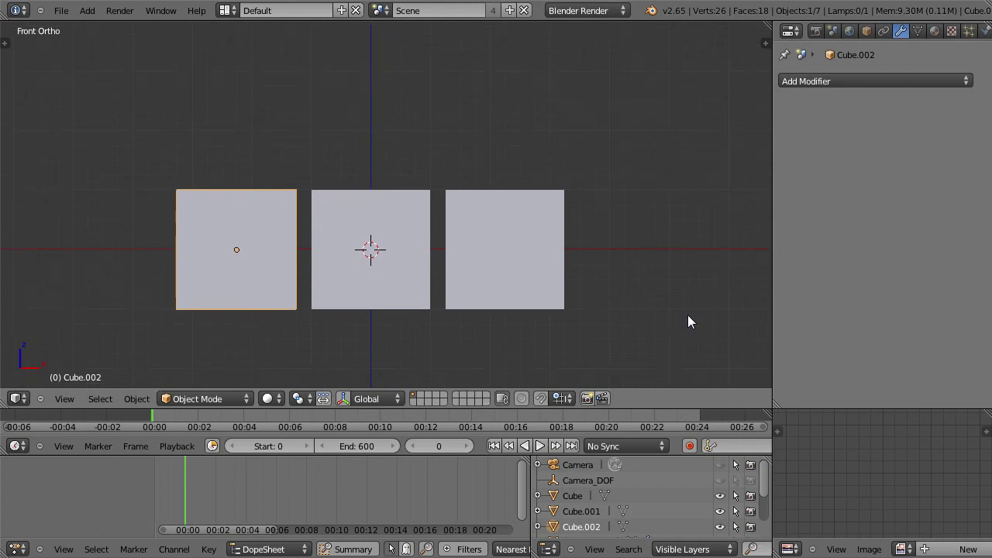